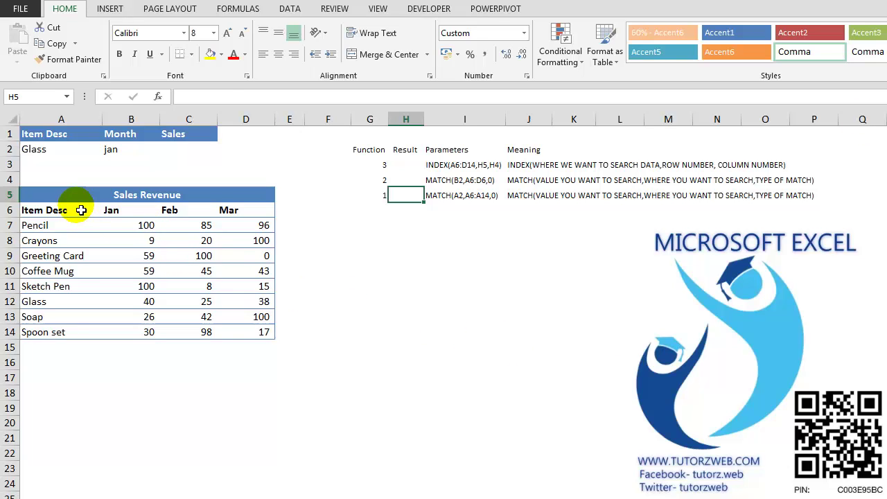
Review the sales table, item names, month headers and the A2, B2 and C2 lookup cells
left_click_drag(74, 194, 93, 332)
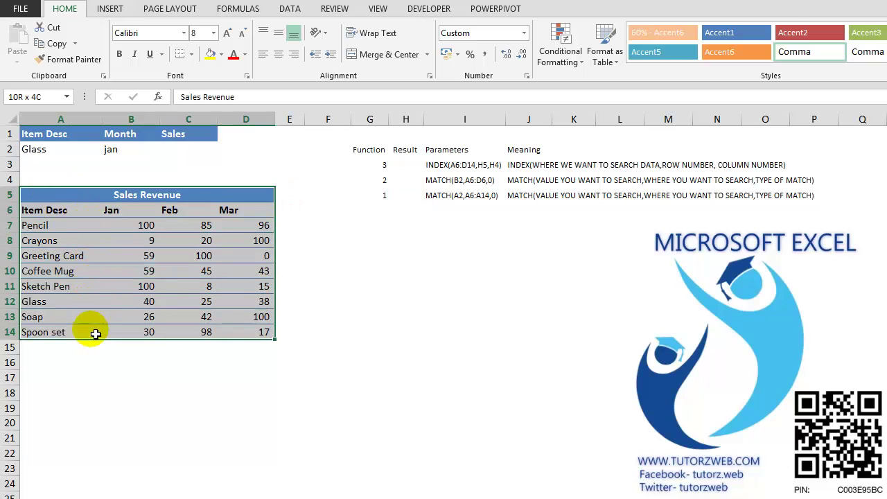
left_click_drag(70, 212, 74, 333)
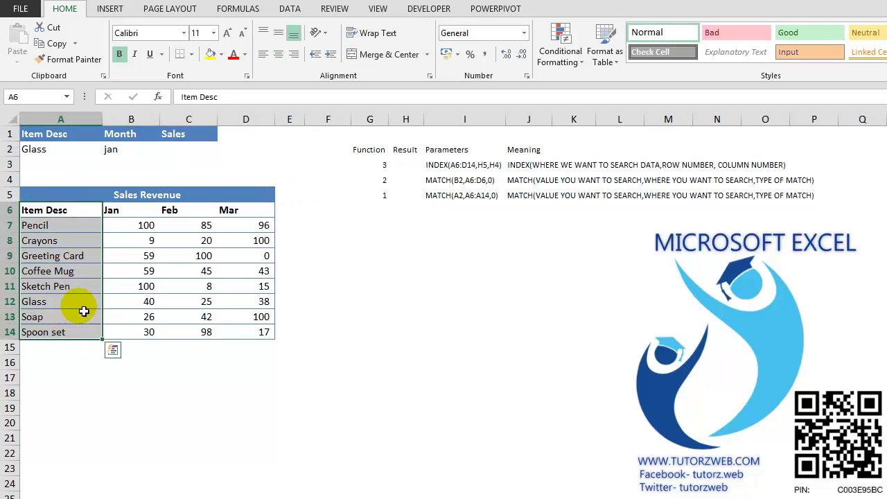
left_click_drag(113, 215, 235, 213)
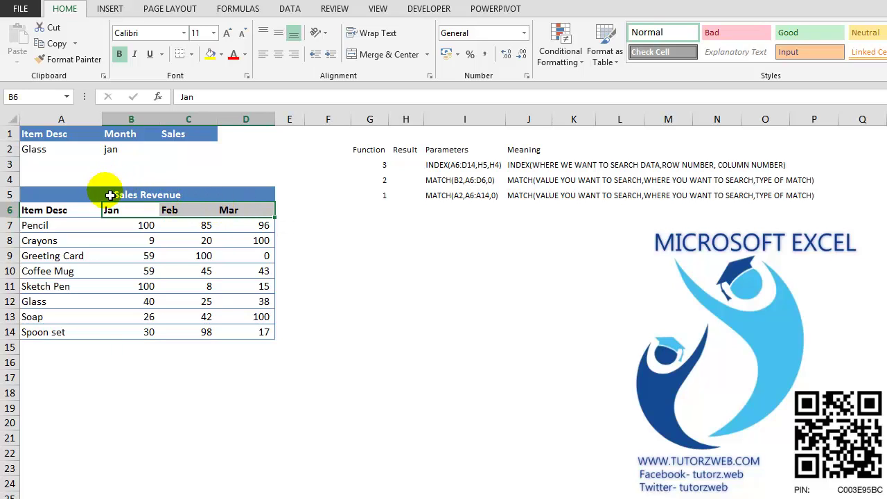
left_click(181, 152)
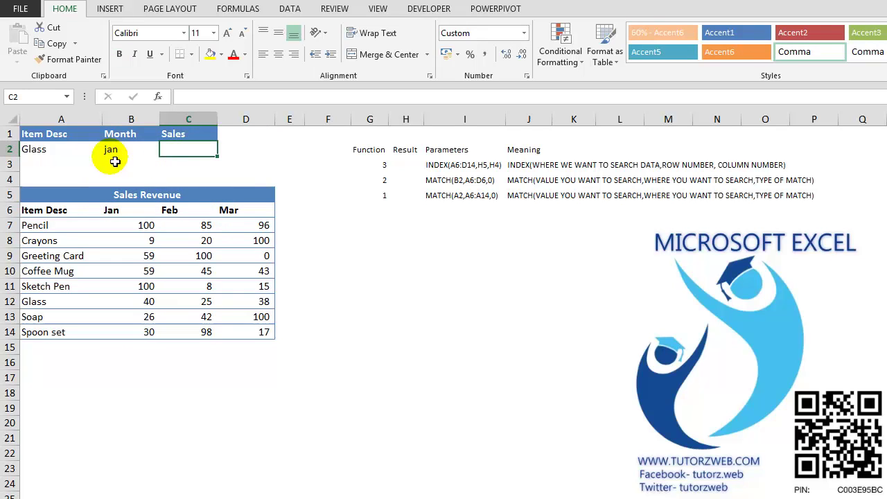
left_click(67, 156)
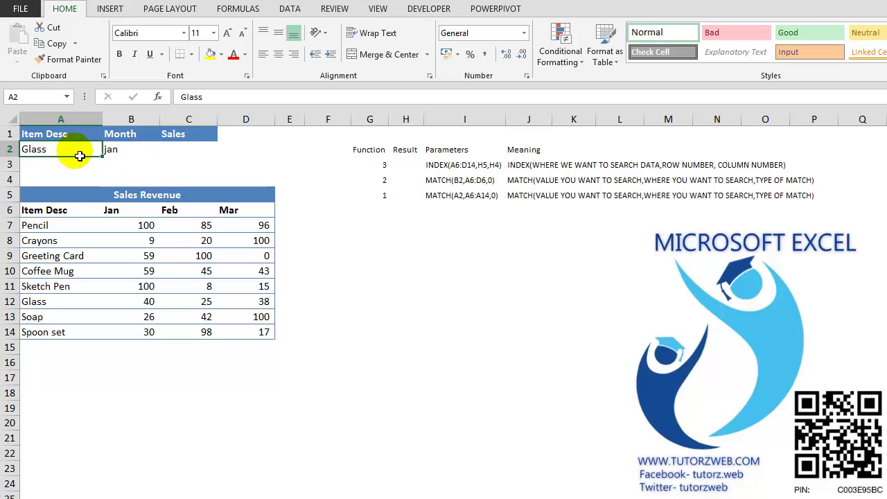
left_click(139, 155)
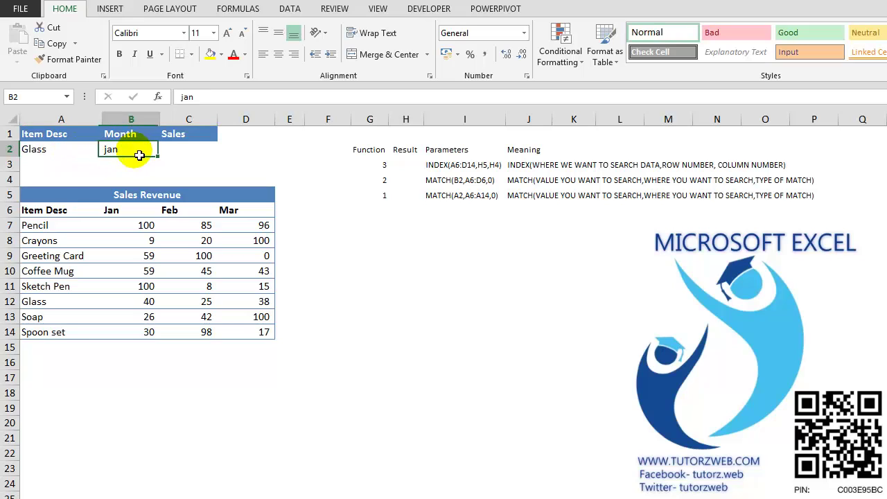
left_click(202, 154)
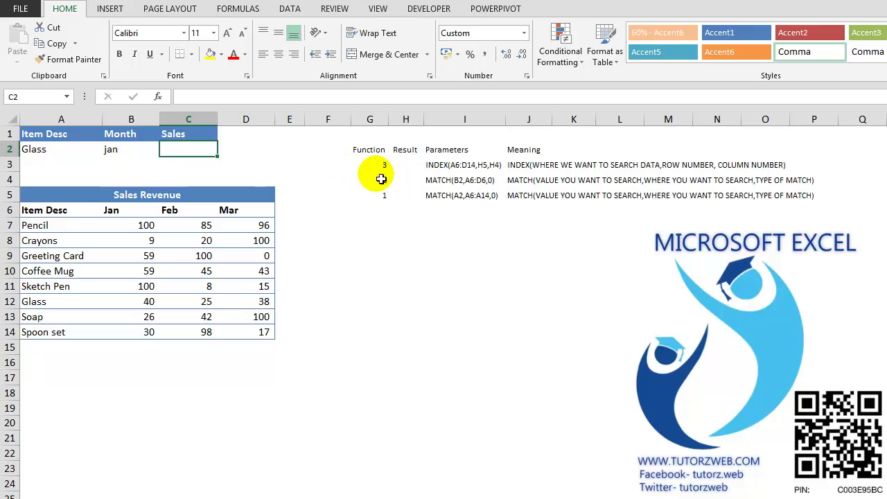
Start an INDEX formula in H3, then discard it unfinished
left_click(401, 168)
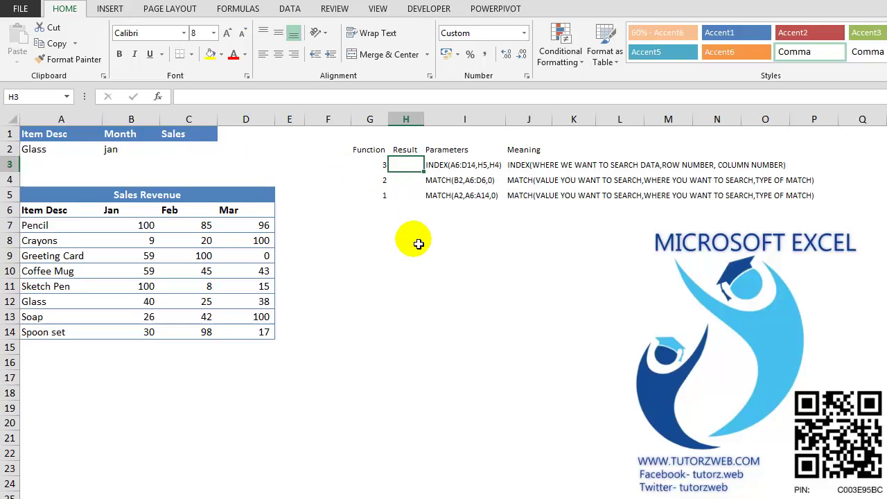
type("=INDEX(")
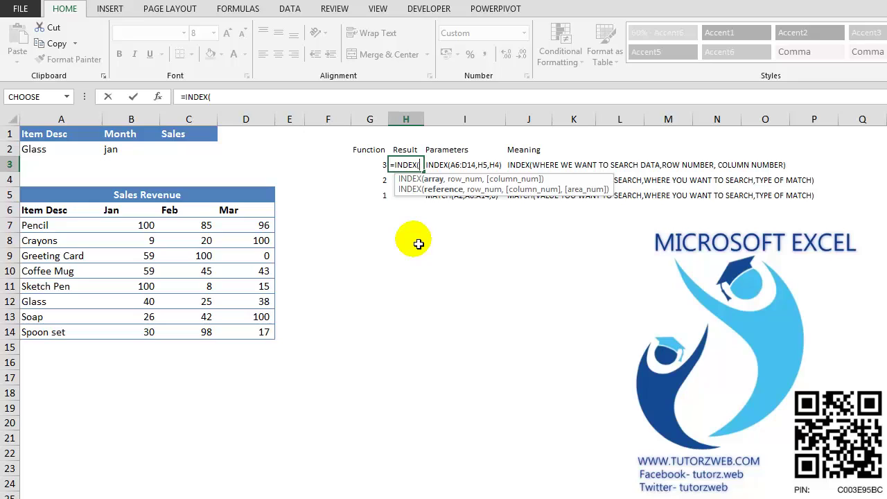
type(",")
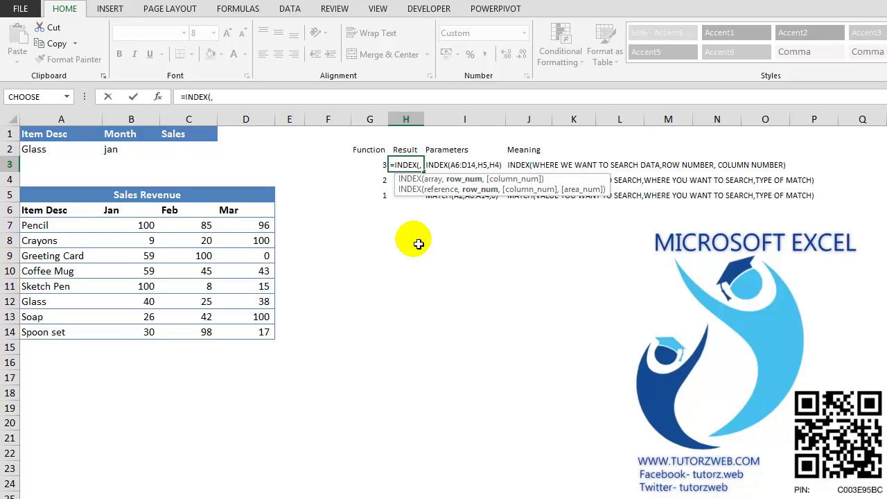
type(",")
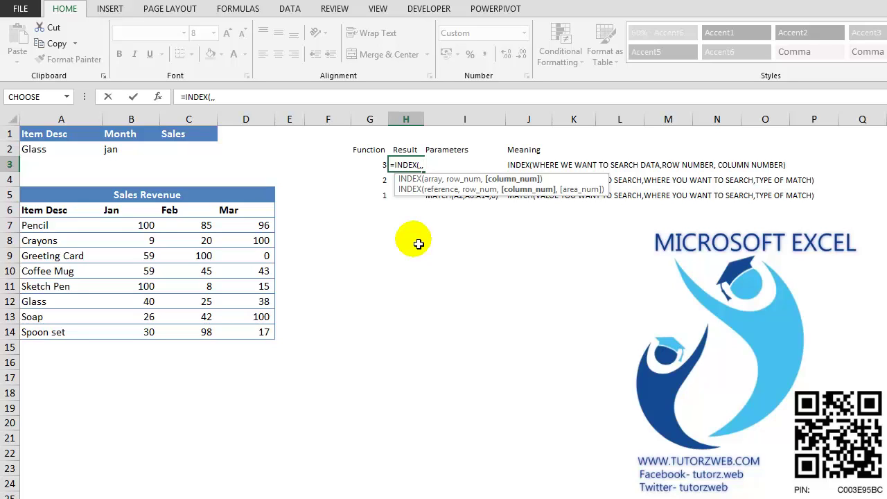
key("Escape")
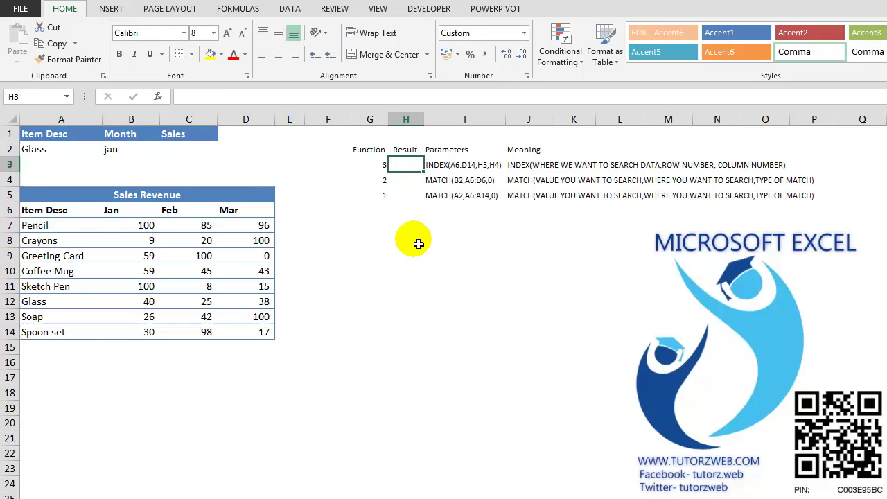
Enter =MATCH(A2,A6:A14,0) in H5, returning 7 as Glass's row position
key("Down")
key("Down")
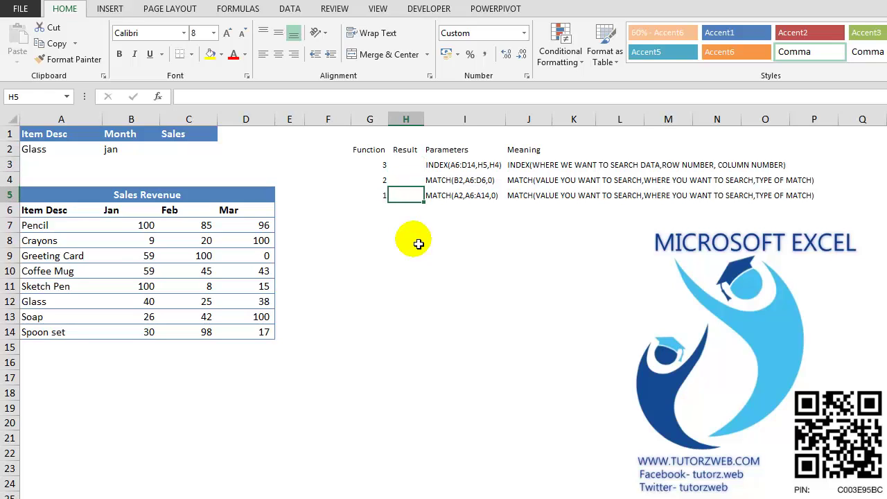
type("=MATCH(")
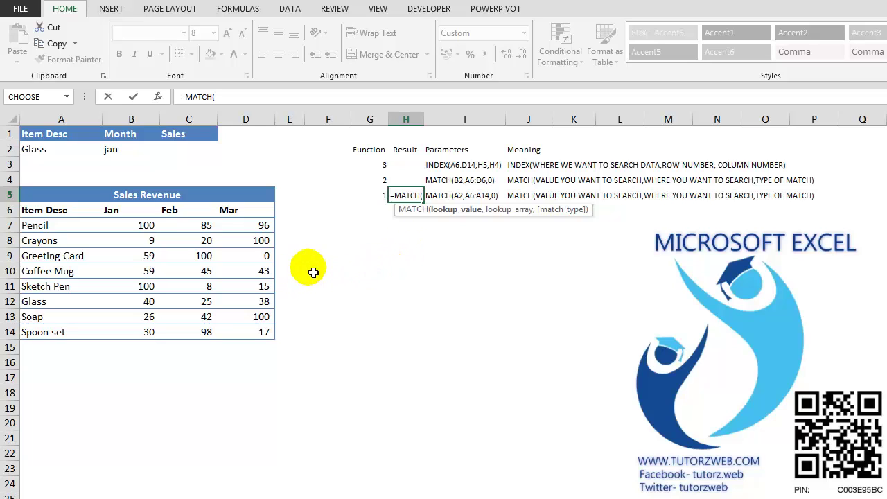
left_click(68, 153)
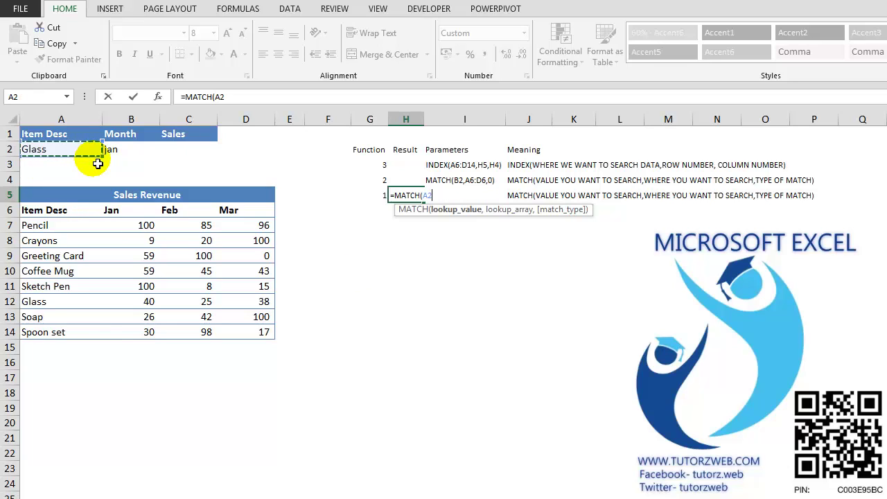
type(",")
left_click_drag(59, 210, 71, 346)
type(",")
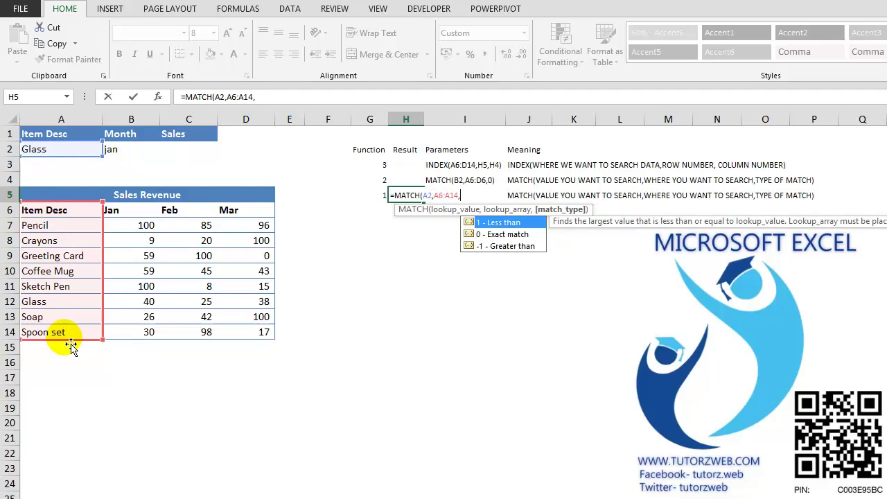
type("0)")
key("Return")
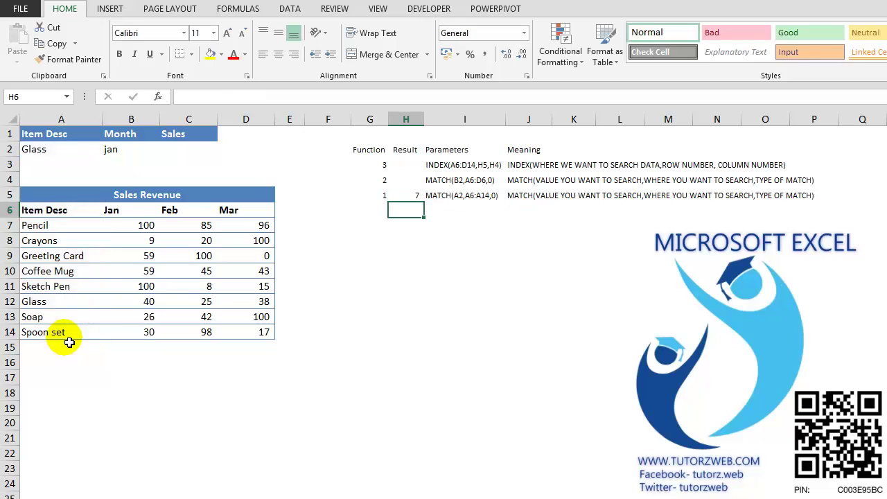
key("Up")
Test the item MATCH with SOAP in A2, which gives 8, then undo back to Glass
left_click(68, 149)
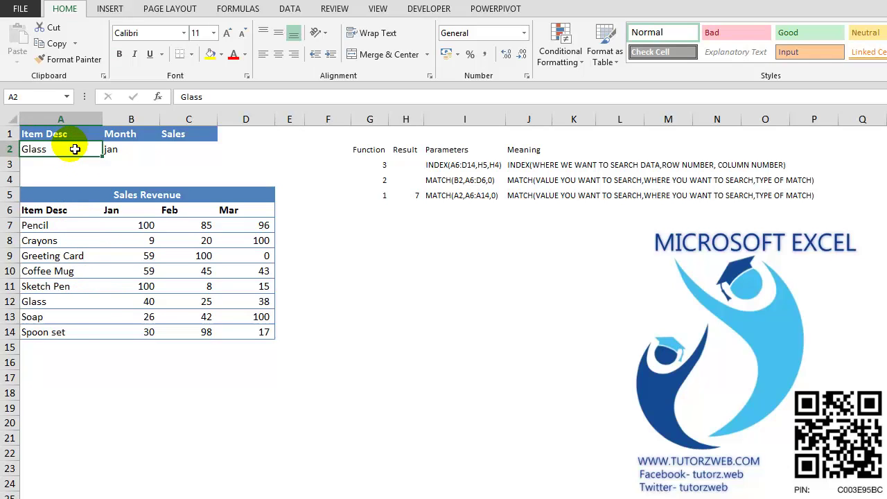
type("SOAP")
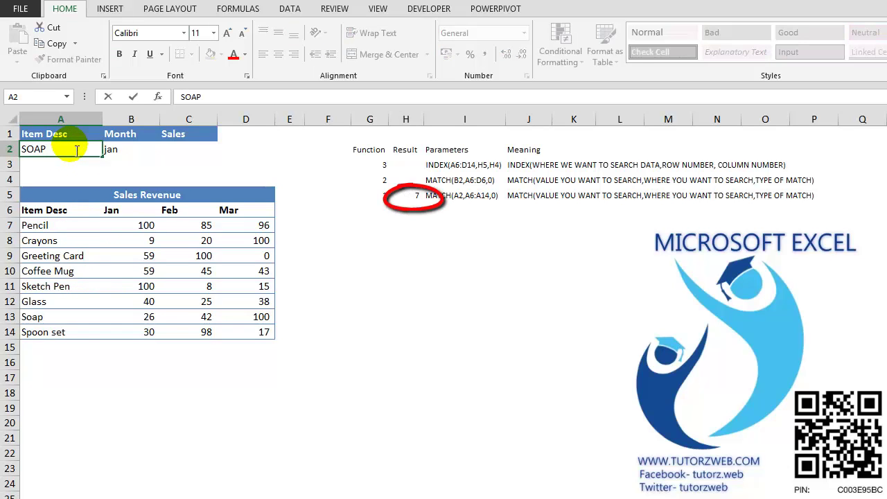
key("Return")
left_click(75, 149)
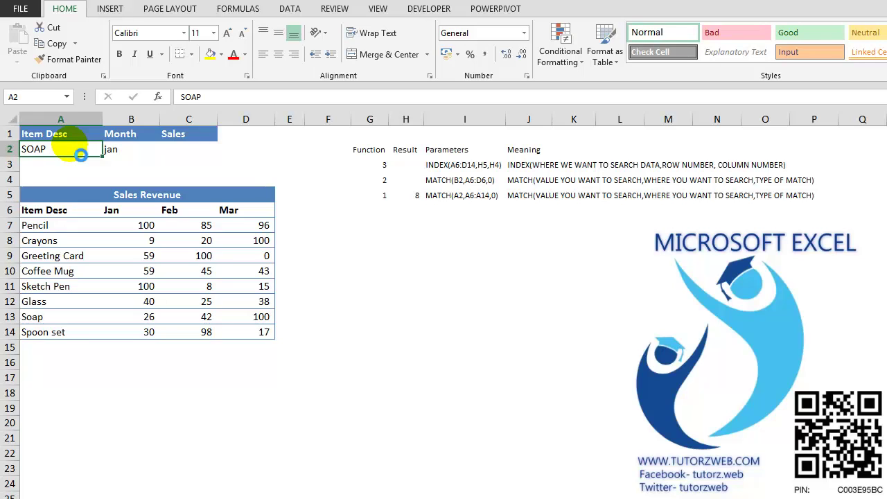
key("ctrl+z")
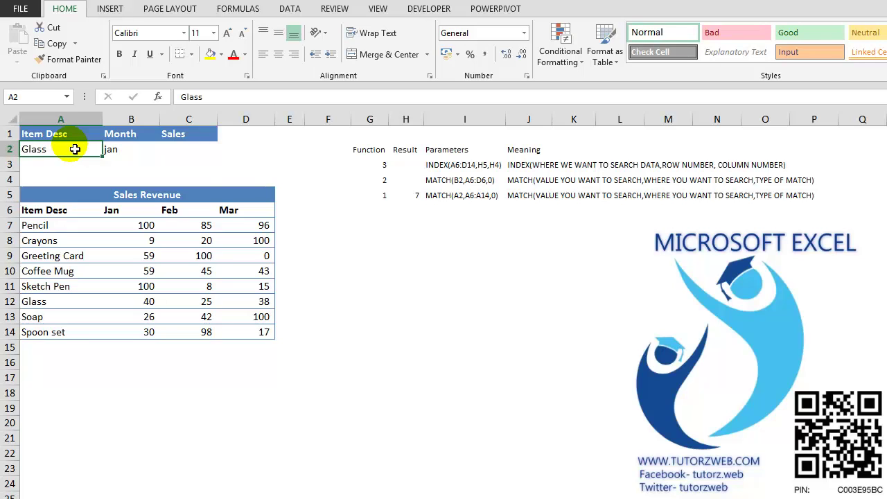
Enter =MATCH(B2,A6:D6,0) in H4, returning 2 for the month jan
left_click(406, 180)
type("=MA")
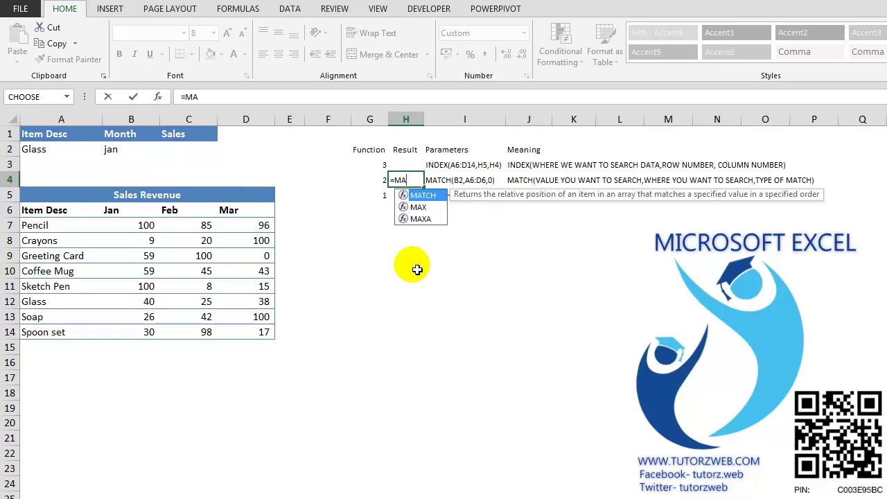
type("TCH(")
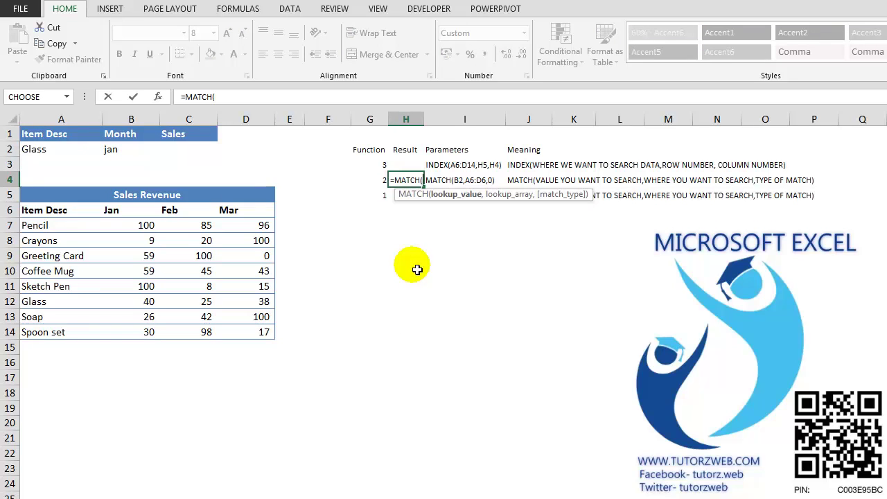
left_click(142, 154)
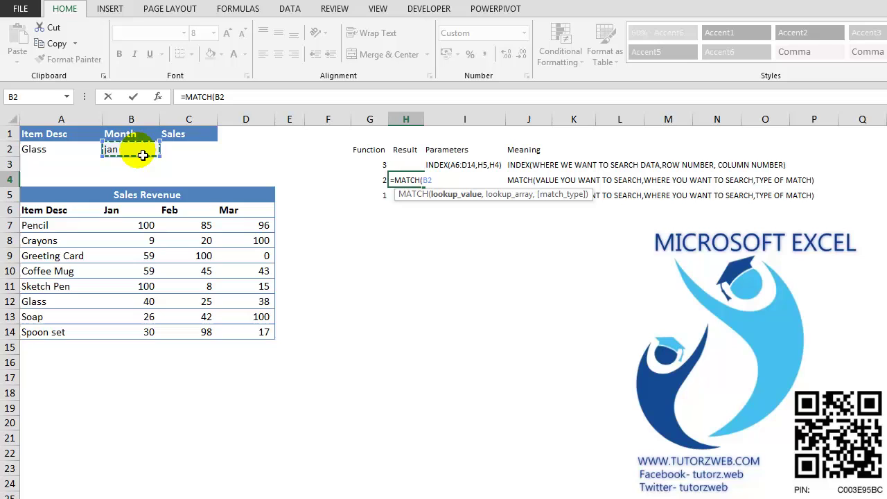
type(",")
left_click_drag(62, 210, 241, 211)
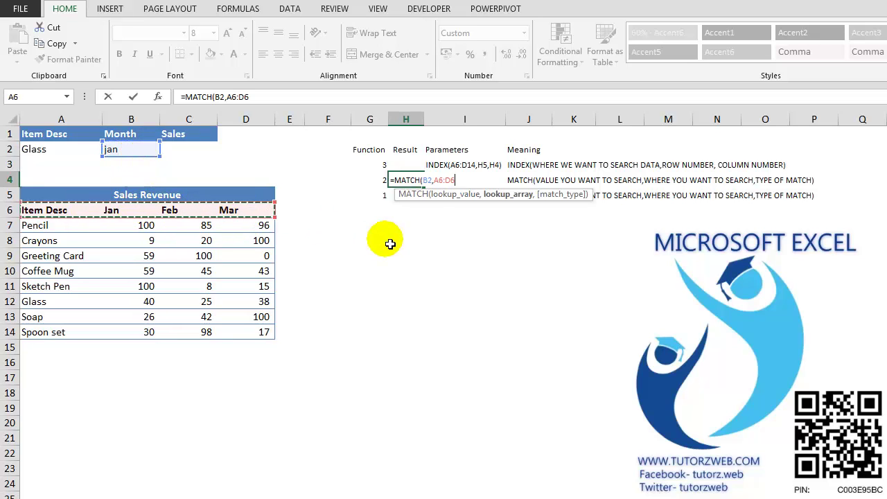
type(",0)")
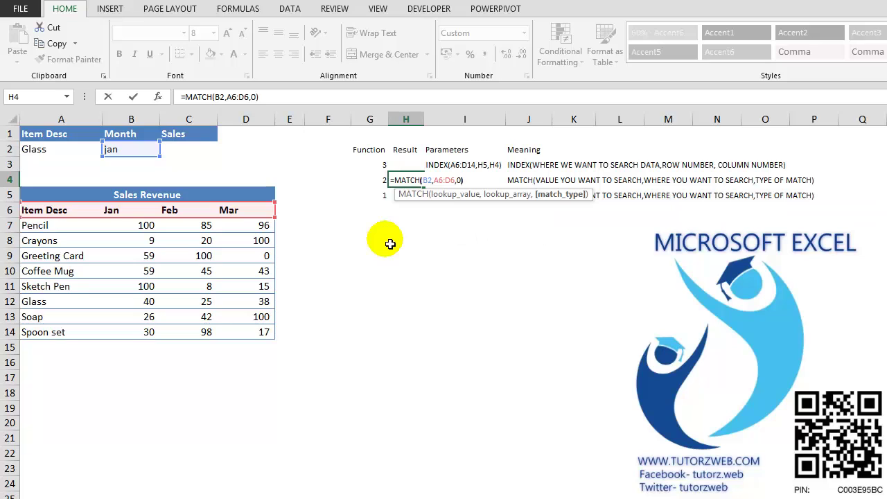
key("Return")
key("Up")
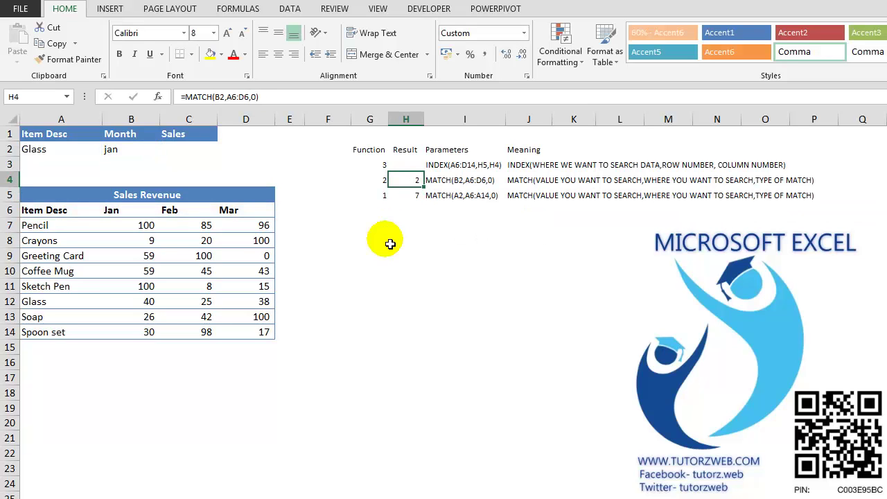
Test the month MATCH with FEB (3) and MAR (4) in B2, then undo back to jan
left_click_drag(69, 212, 270, 209)
left_click(131, 149)
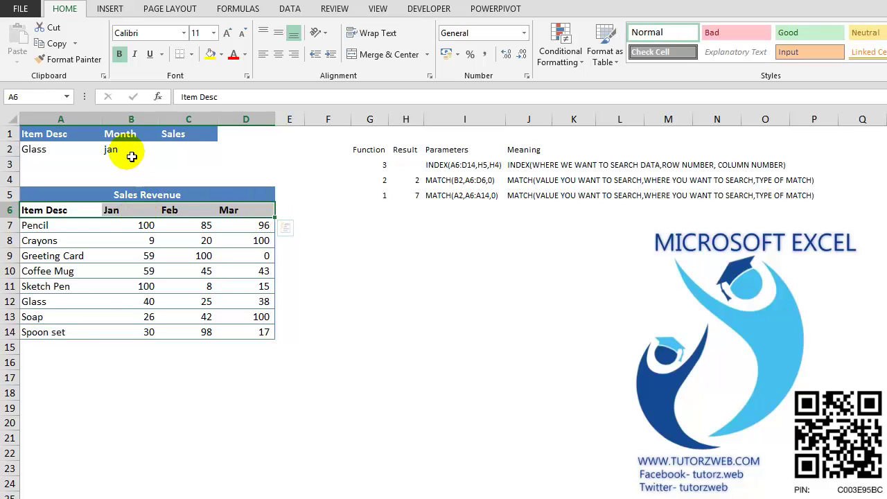
type("FEB")
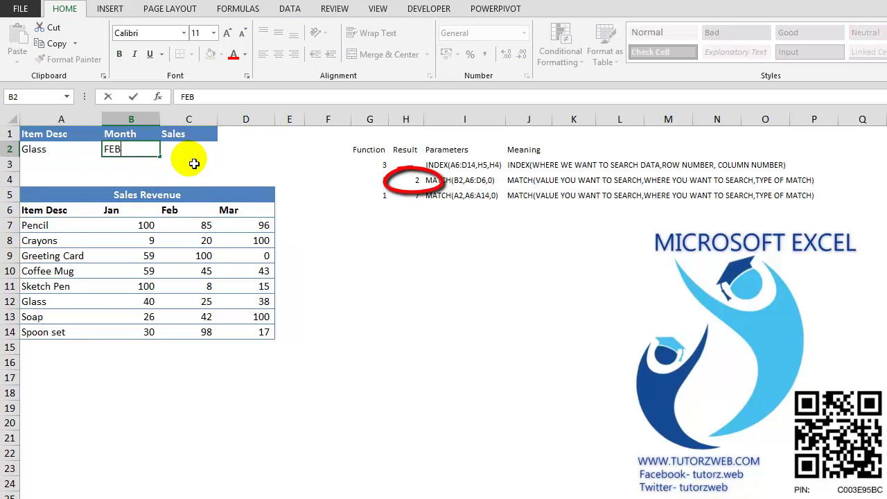
key("Tab")
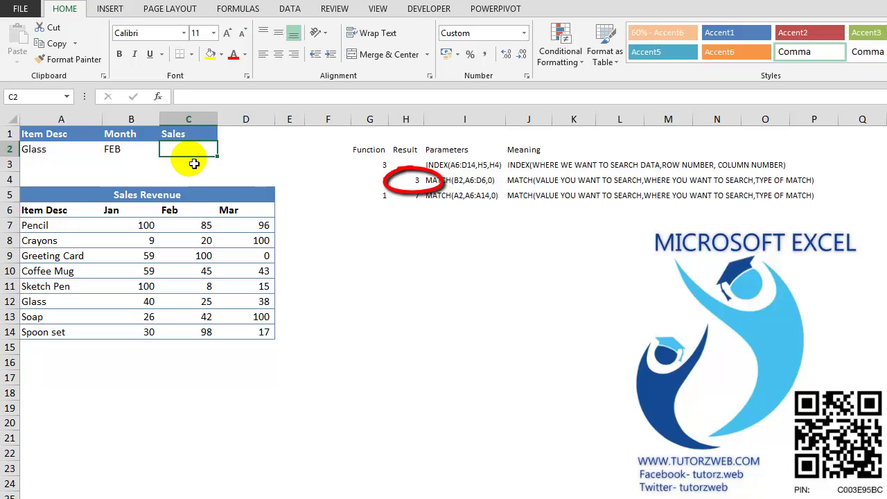
key("Left")
type("MAR")
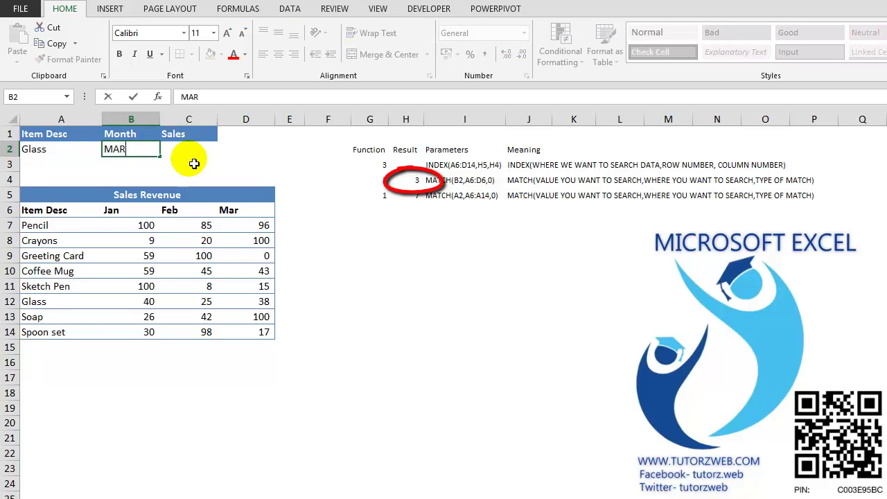
key("Tab")
key("Left")
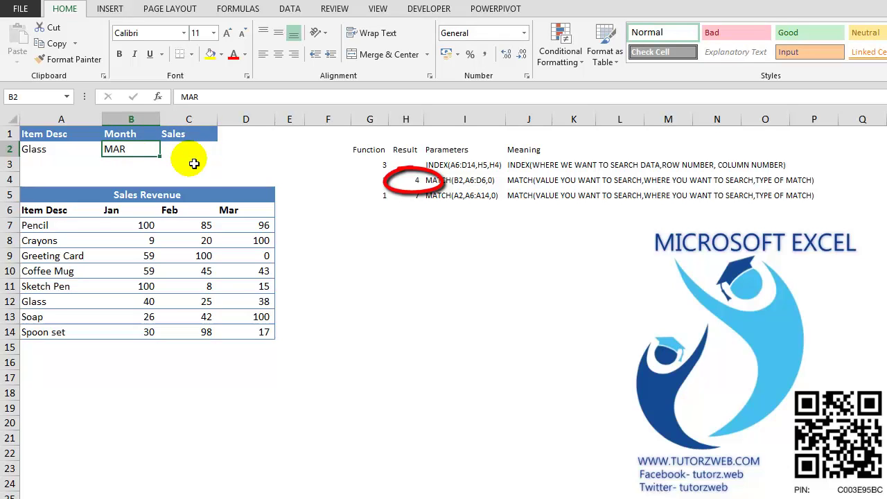
key("ctrl+z")
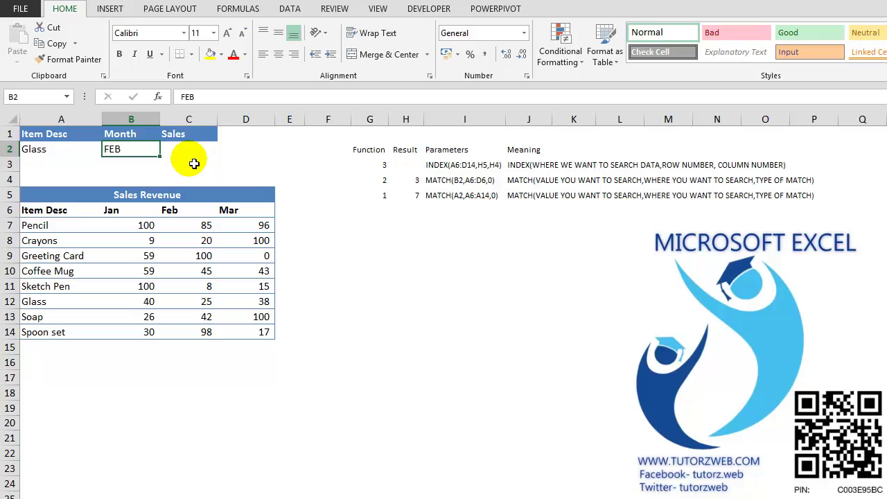
key("ctrl+z")
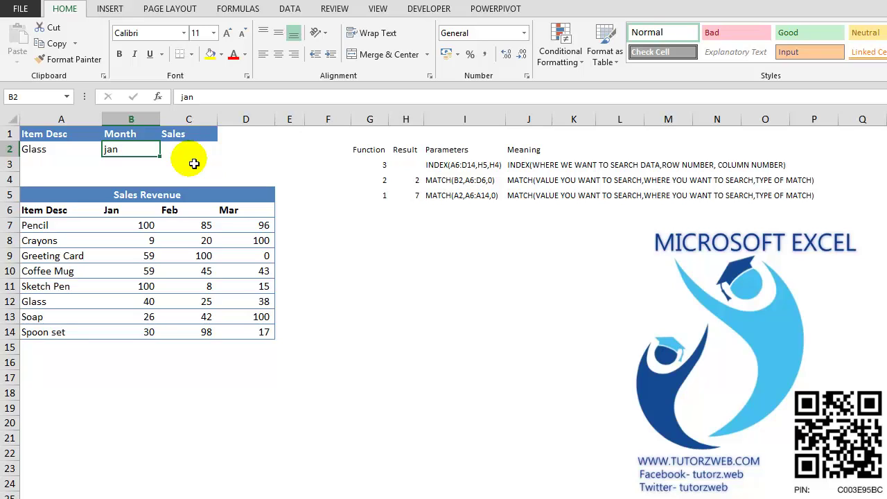
left_click(408, 166)
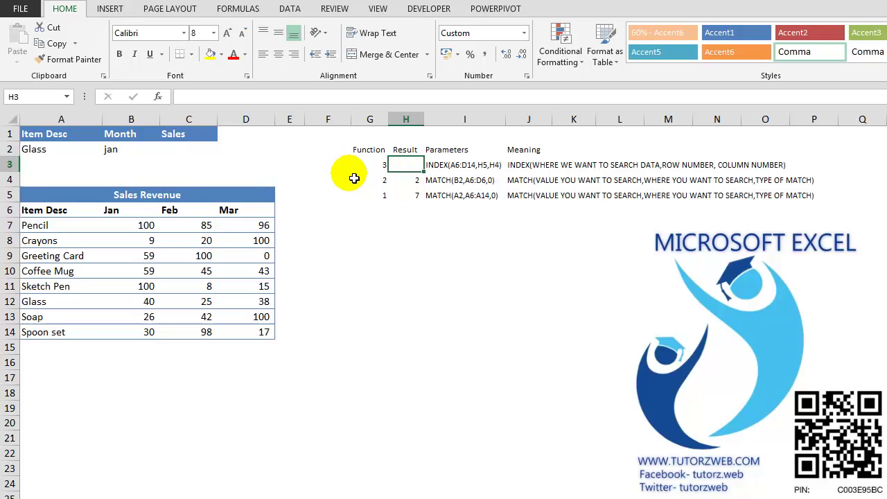
Enter =INDEX(A6:D14,H5,H4) in H3, returning 40 for Glass in jan
type("=I")
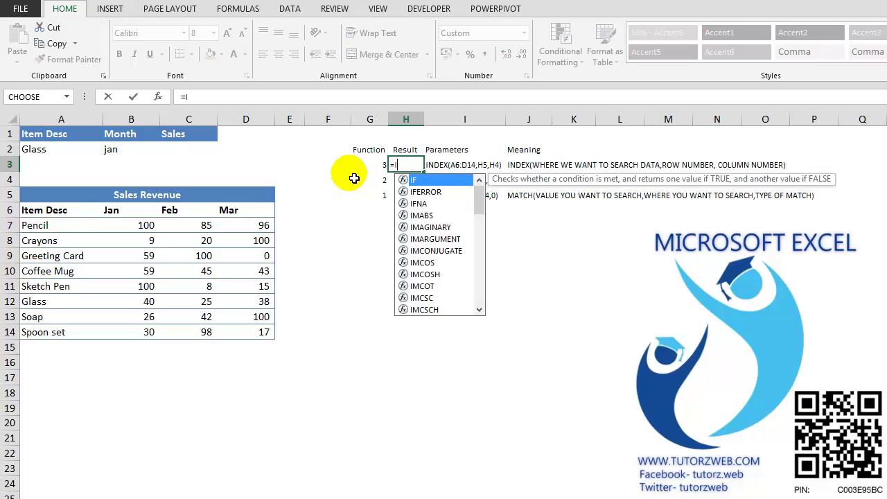
type("NDEX(")
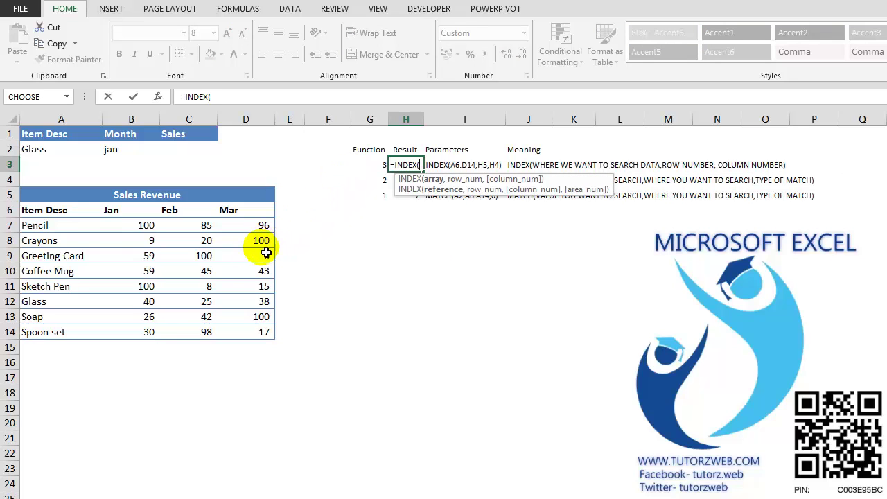
left_click_drag(79, 212, 255, 336)
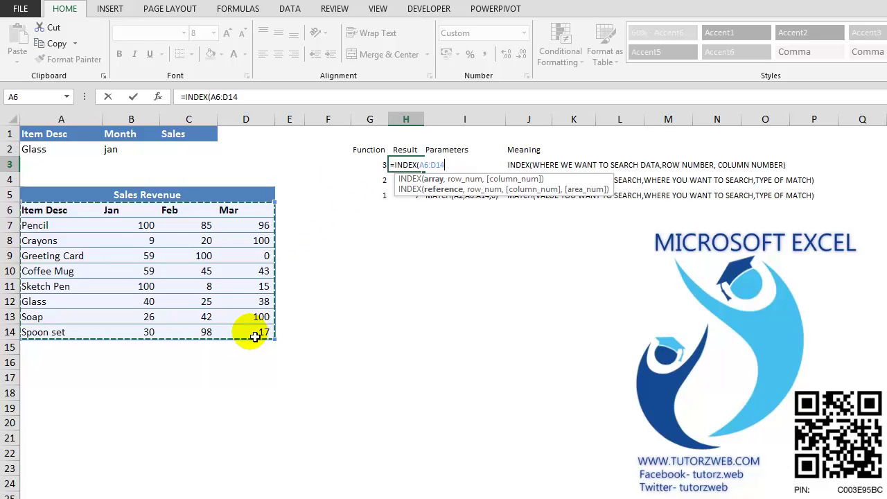
type(",")
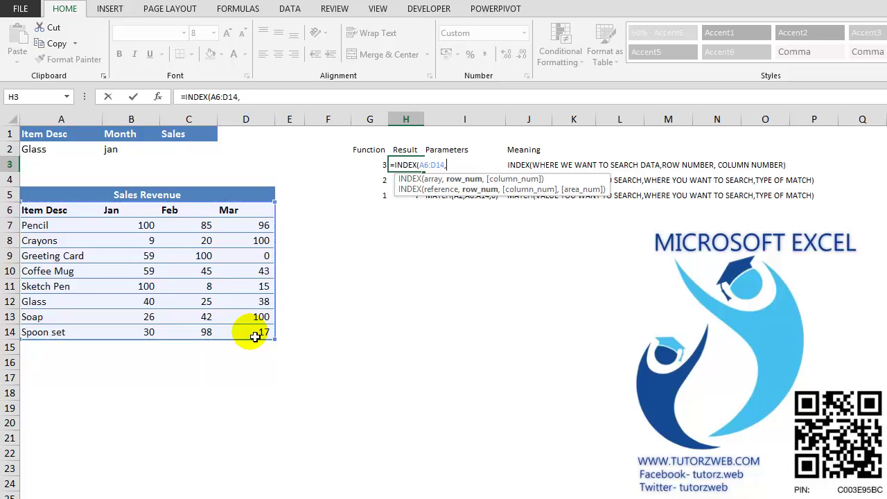
key("Down")
key("Down")
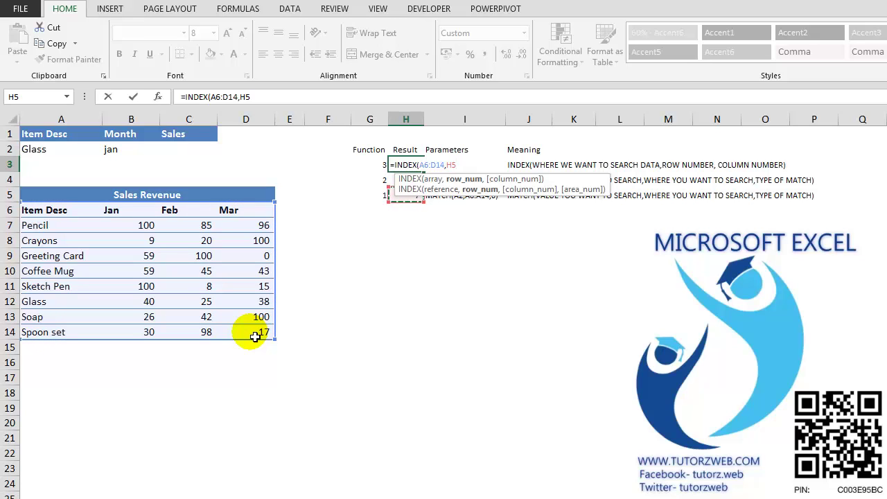
type(",")
key("Down")
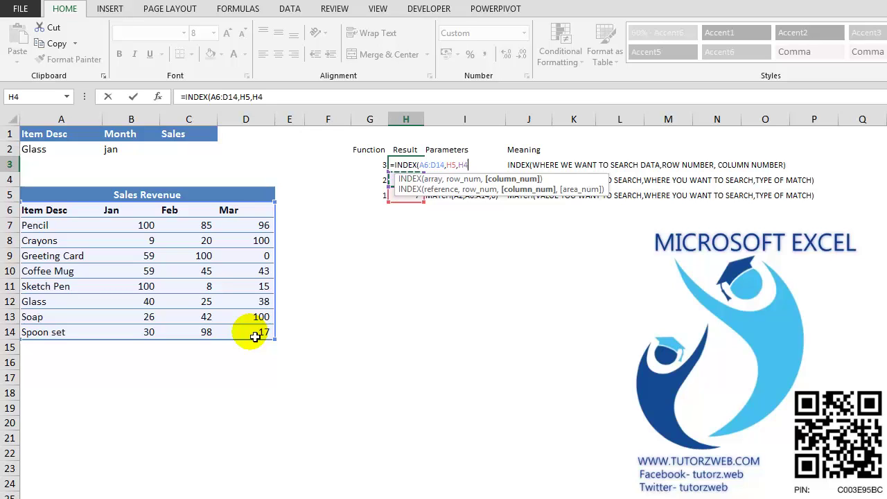
type(")")
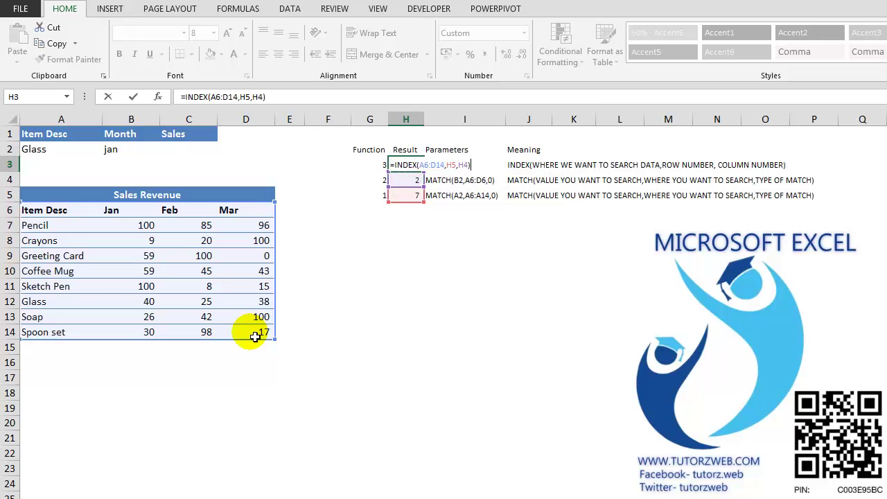
key("Return")
key("Up")
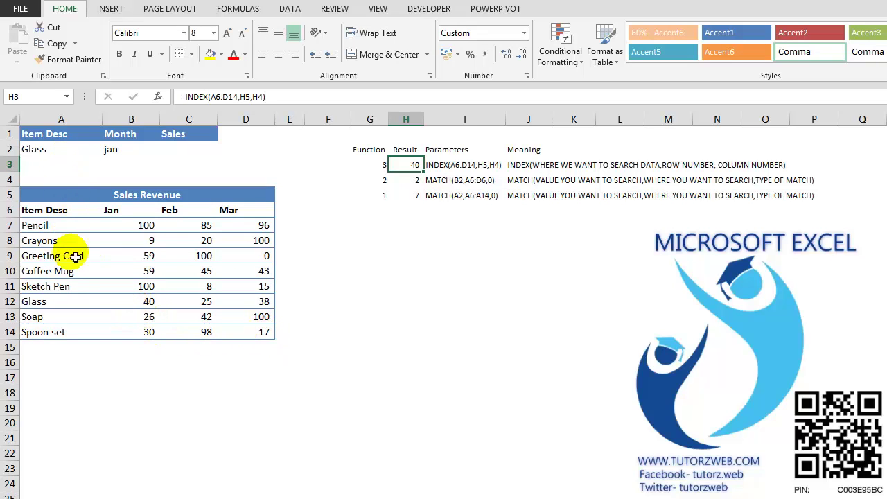
left_click(78, 302)
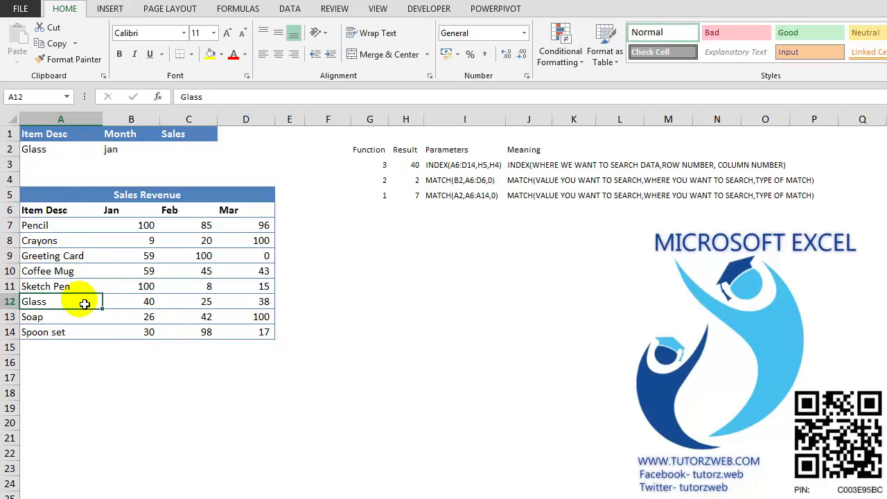
left_click(138, 302)
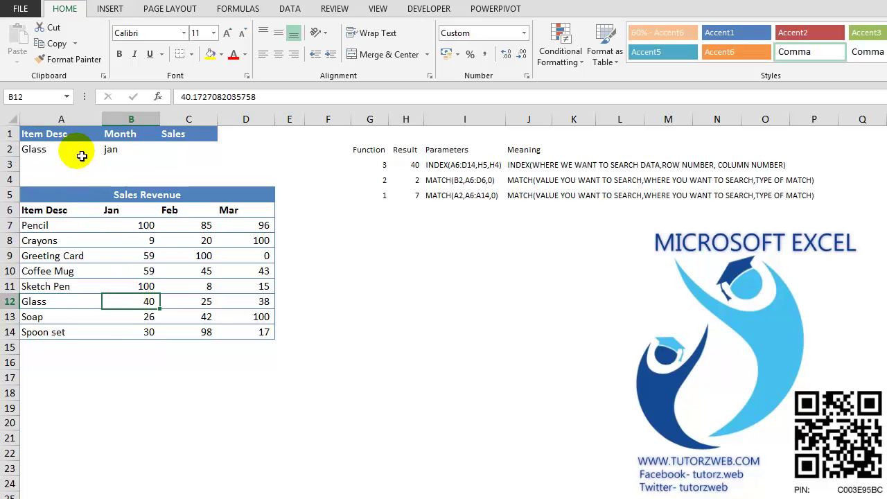
left_click(188, 151)
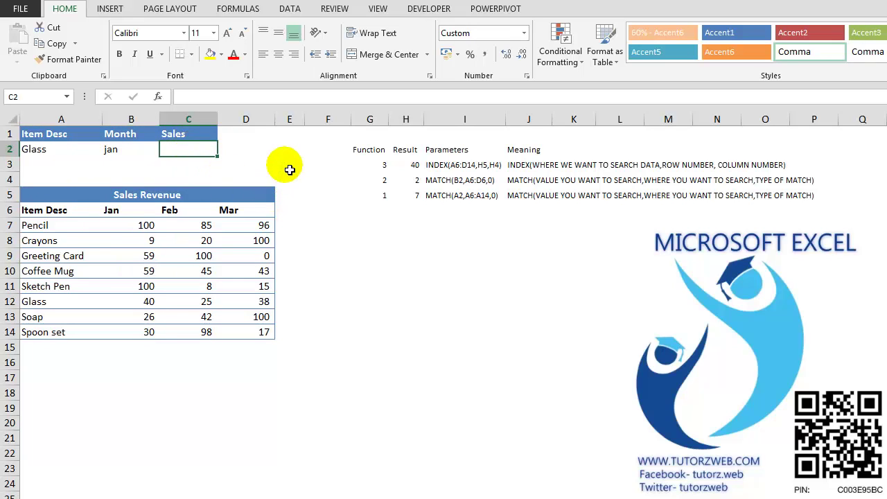
In C2, start =INDEX(A6:D14,MATCH(A2,A6:A14,0) with the item MATCH nested as the row argument
type("=IND")
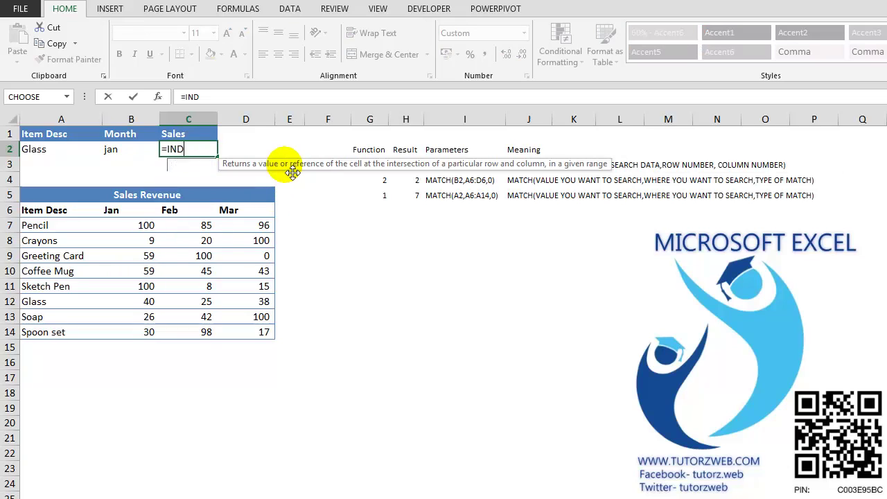
type("EX(")
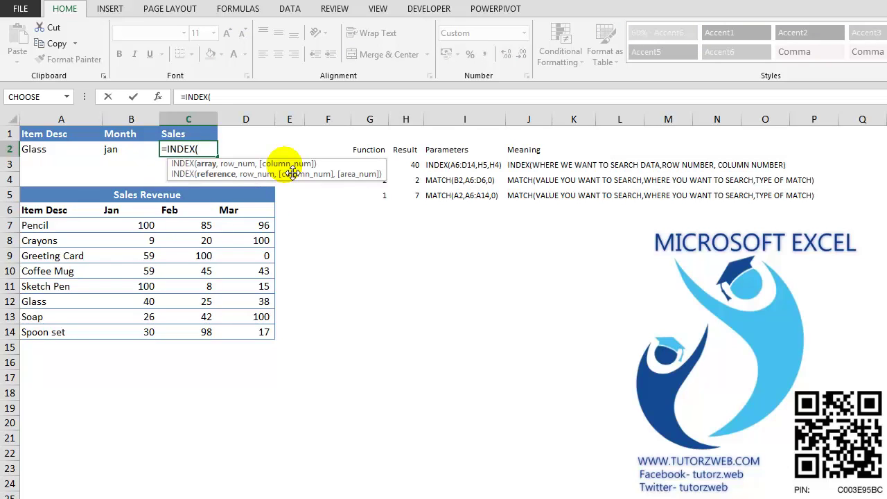
left_click_drag(75, 212, 269, 333)
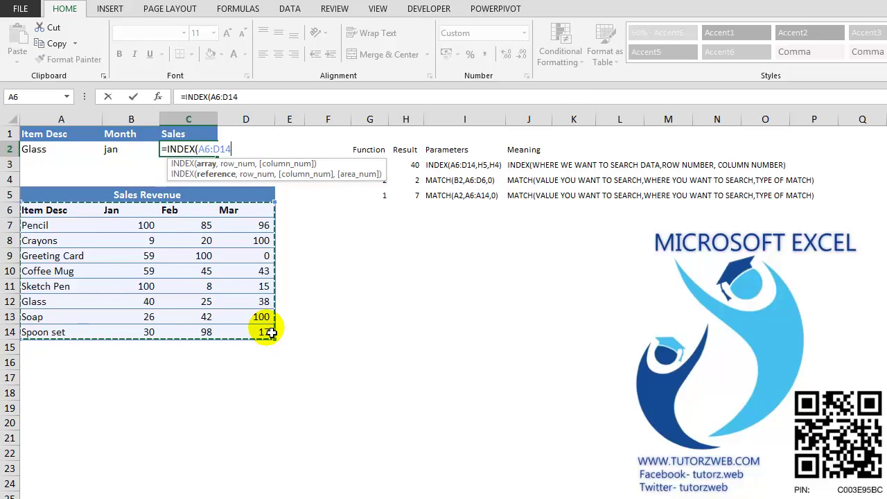
type(",")
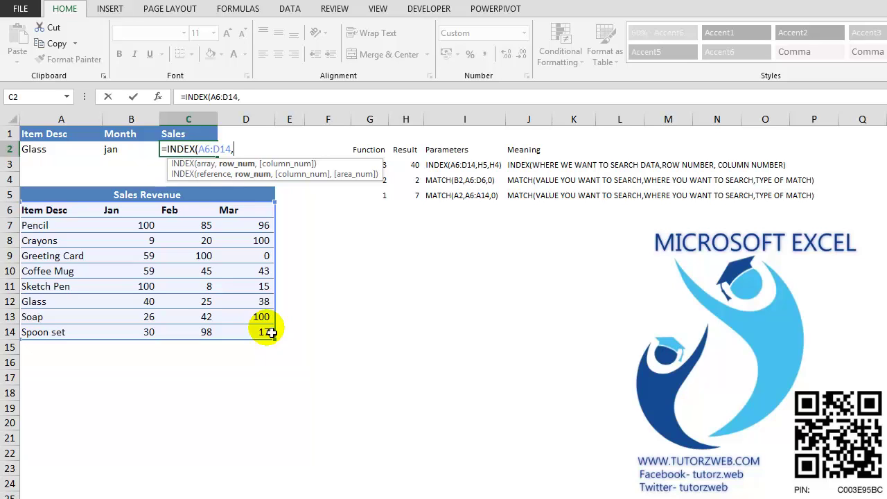
type("MATCH(")
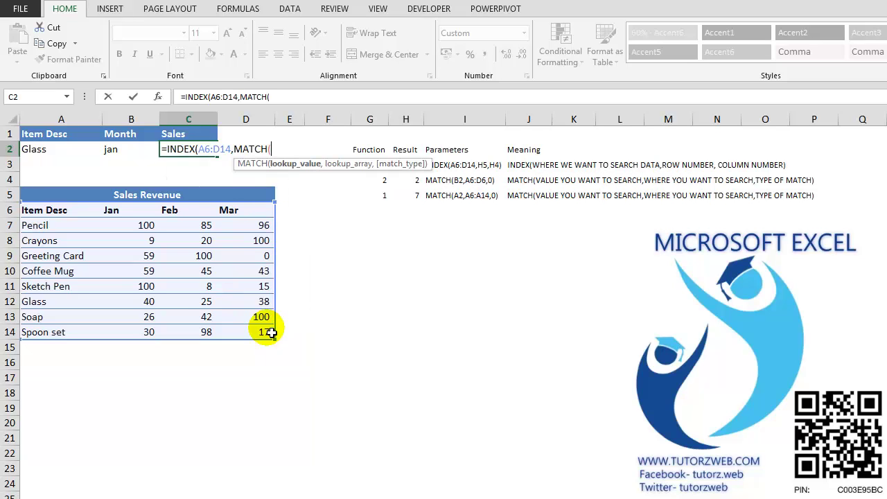
left_click(67, 154)
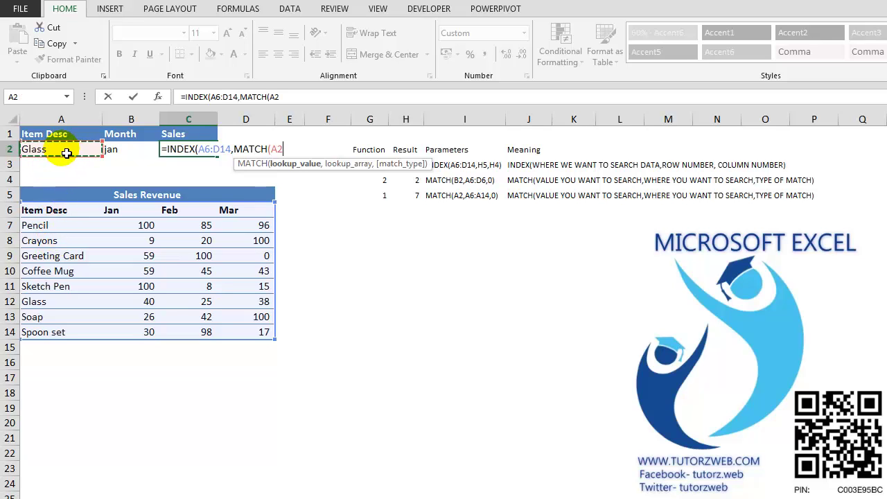
type(",")
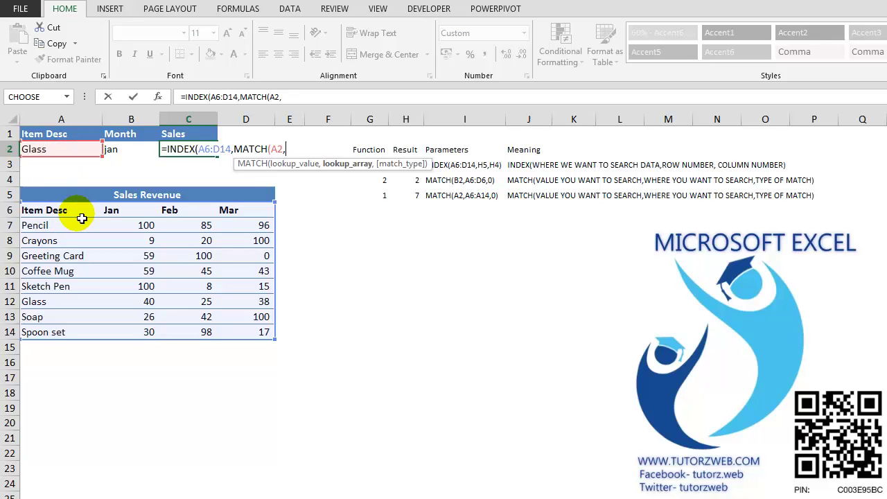
left_click_drag(82, 219, 81, 341)
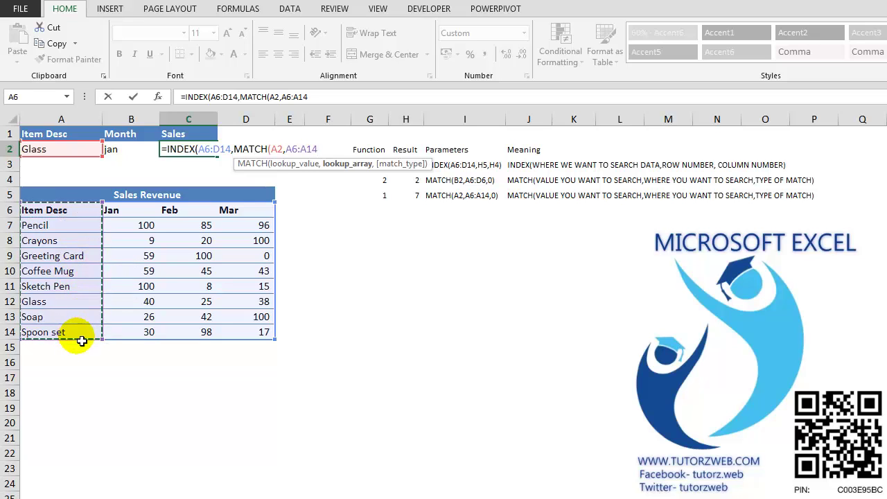
type(",0")
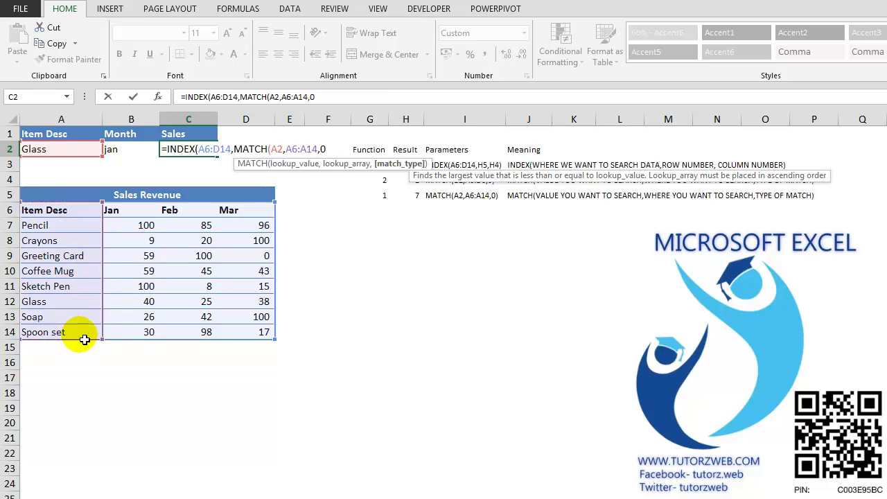
type(")")
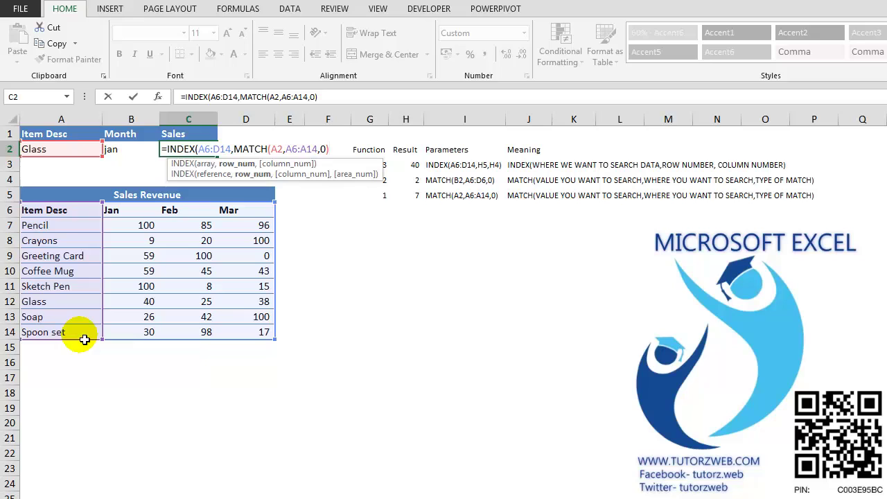
type(",")
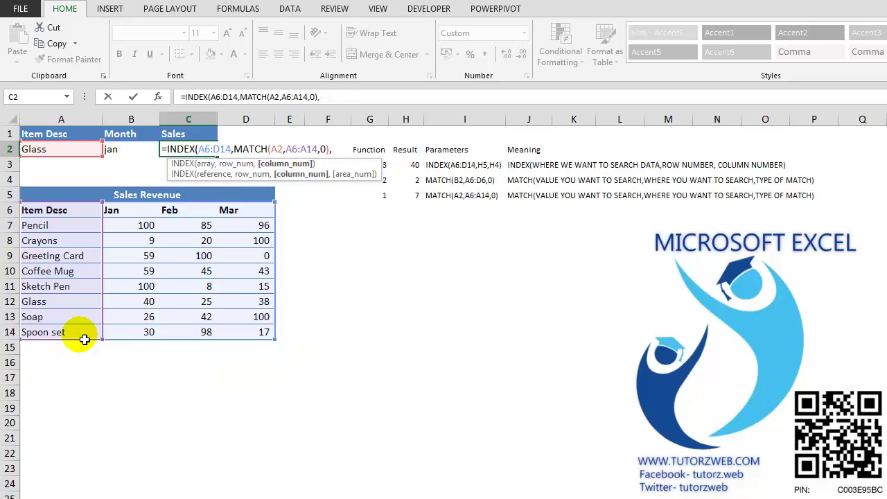
type("MATCH")
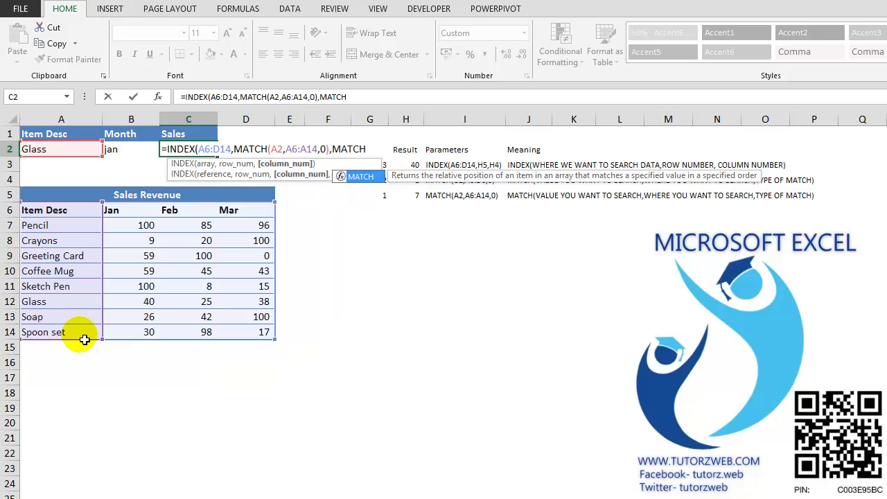
type("(")
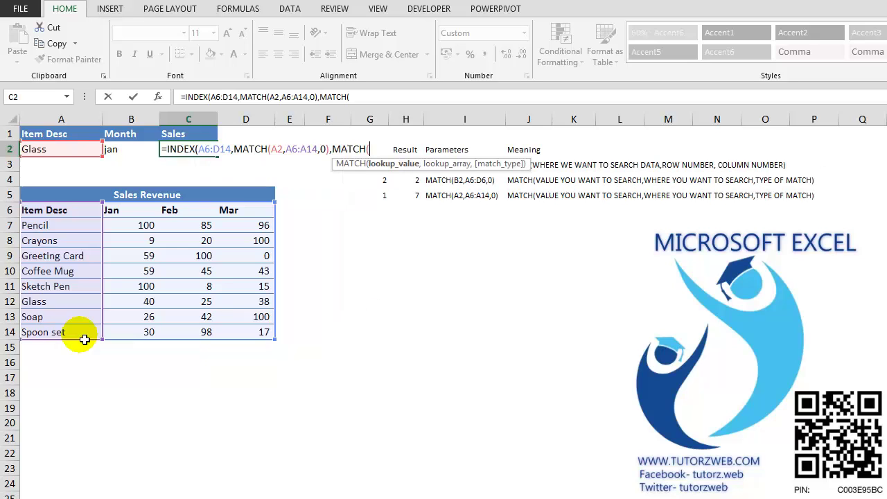
Complete C2 with MATCH(B2,A6:D6,0) as the column argument, returning 40 for Glass in jan
left_click(133, 152)
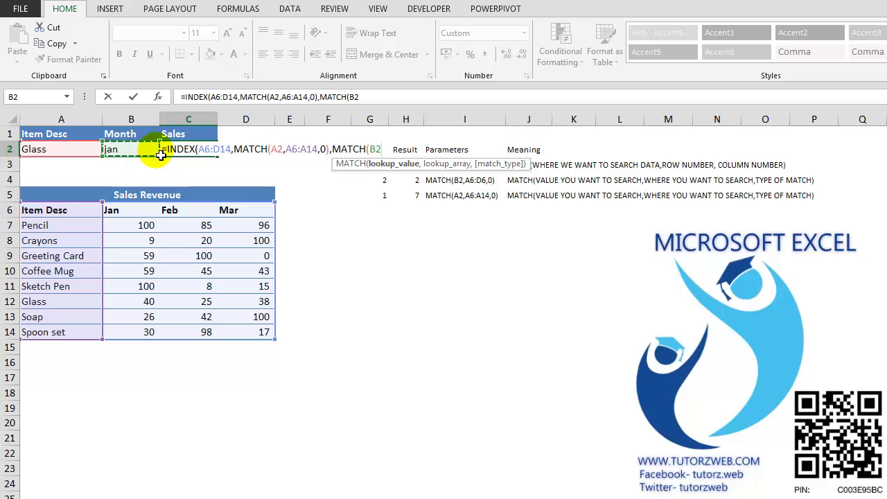
type(",")
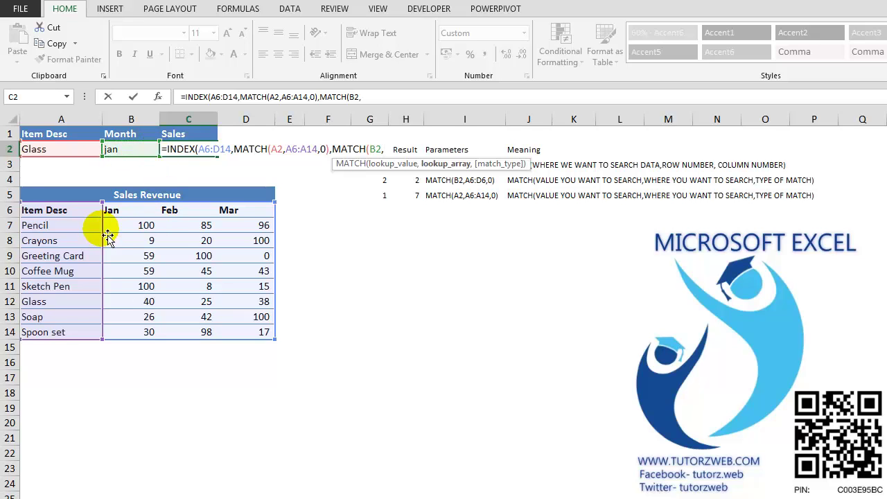
left_click_drag(79, 212, 240, 214)
type(",")
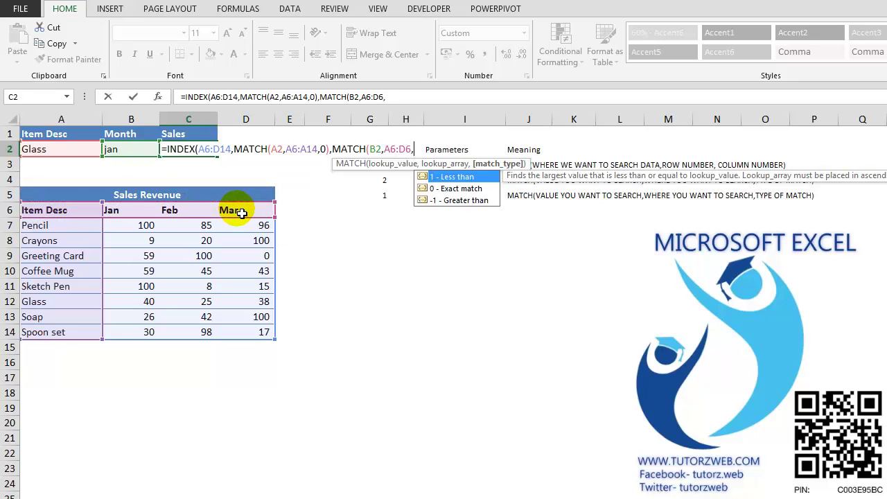
type("0)")
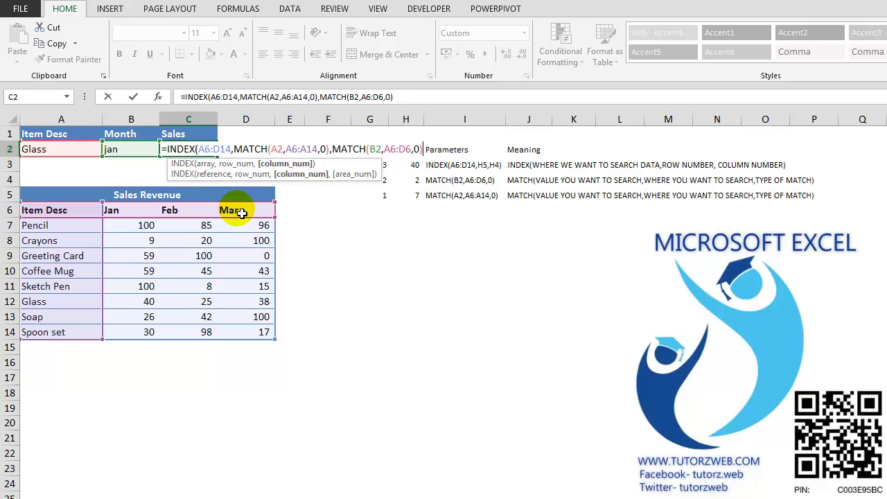
type(")")
key("Return")
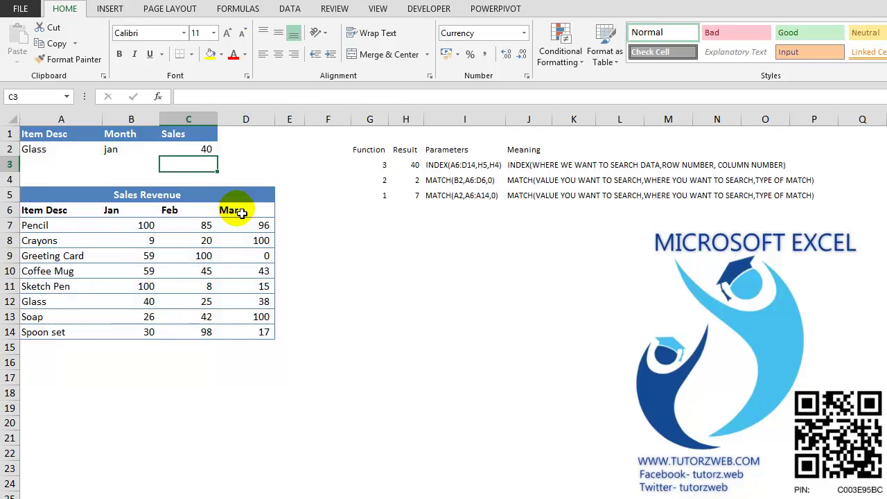
Change the month in B2 to FEB, so C2 returns Glass's February sales of 25
key("Up")
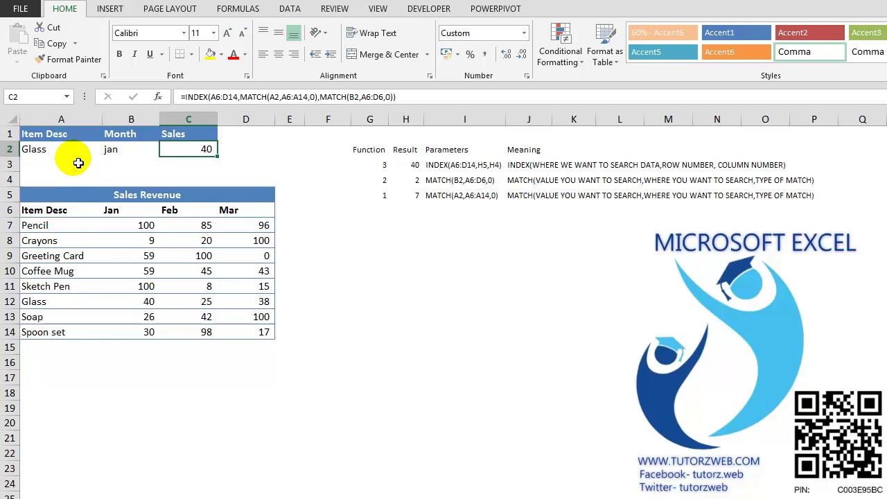
left_click(124, 154)
type("F")
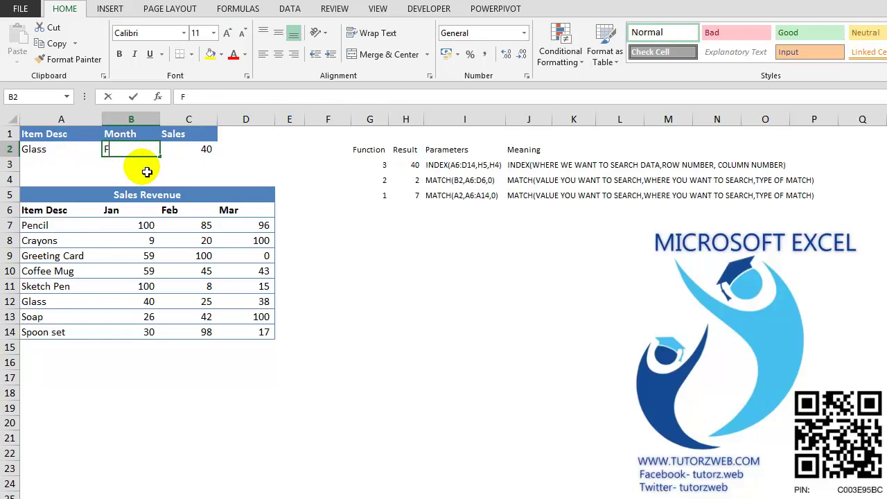
type("EB")
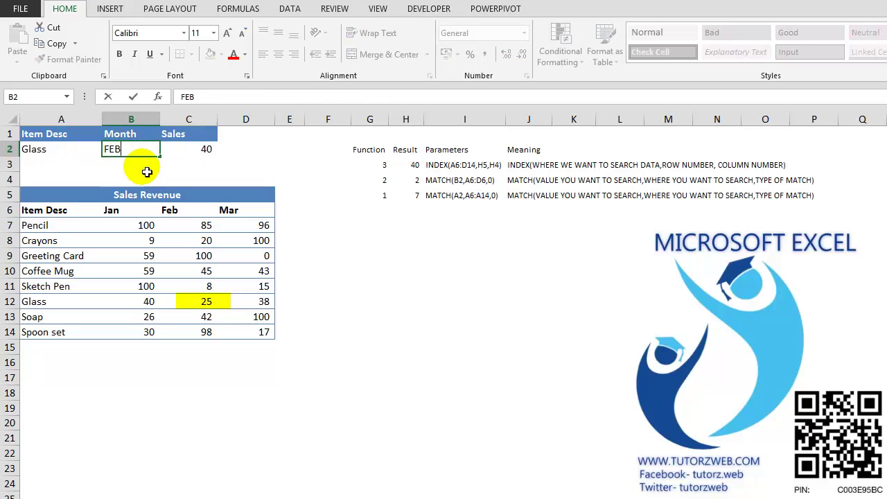
key("Return")
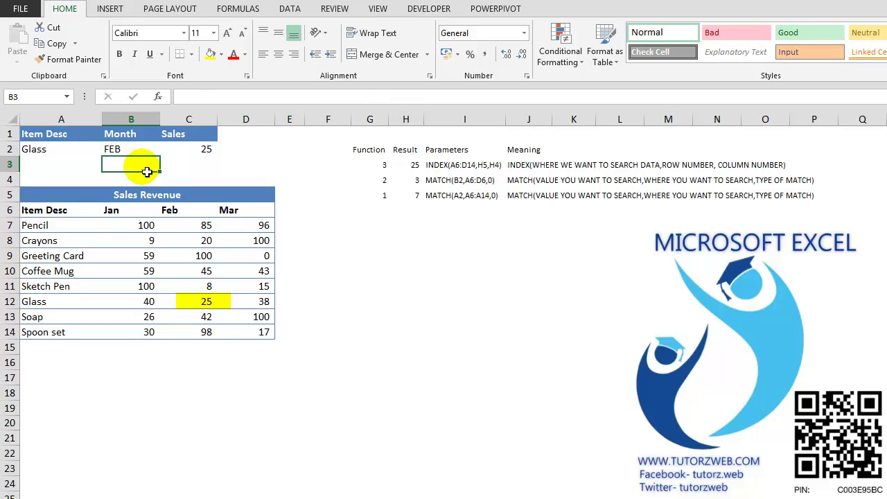
key("Up")
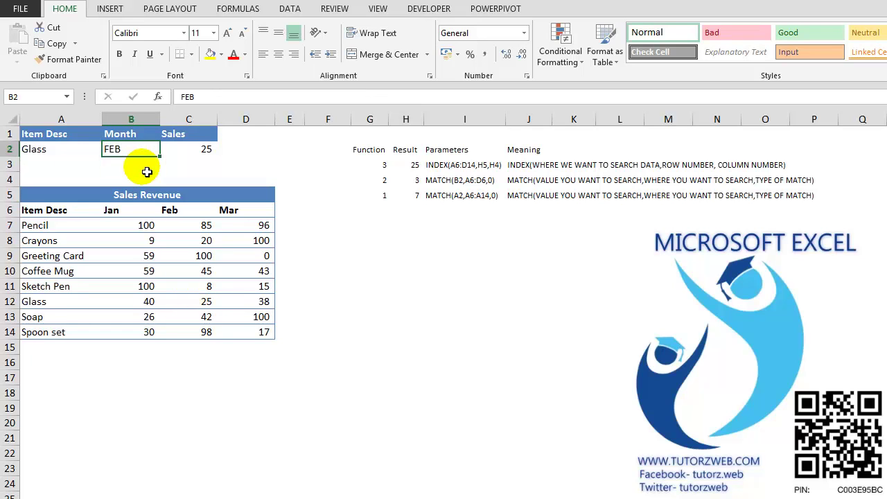
Try PENCIL, then CRAYONS as the item in A2, so C2 returns 20
key("Left")
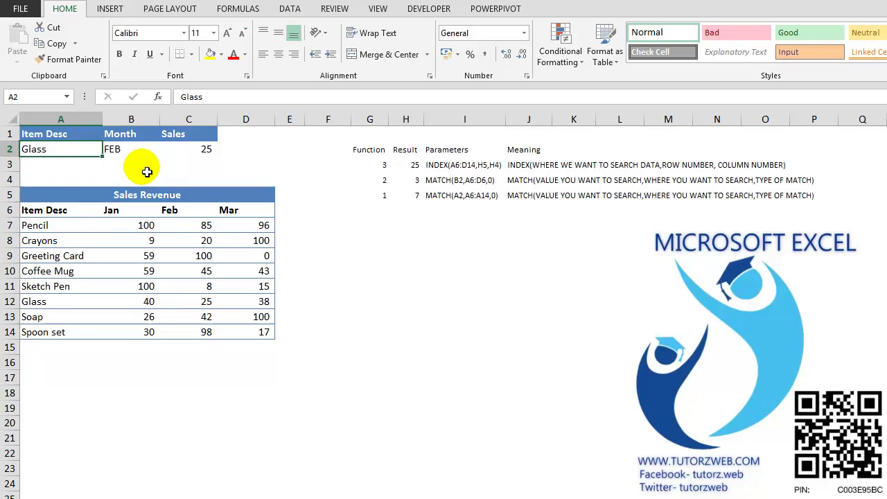
type("PENCIAL")
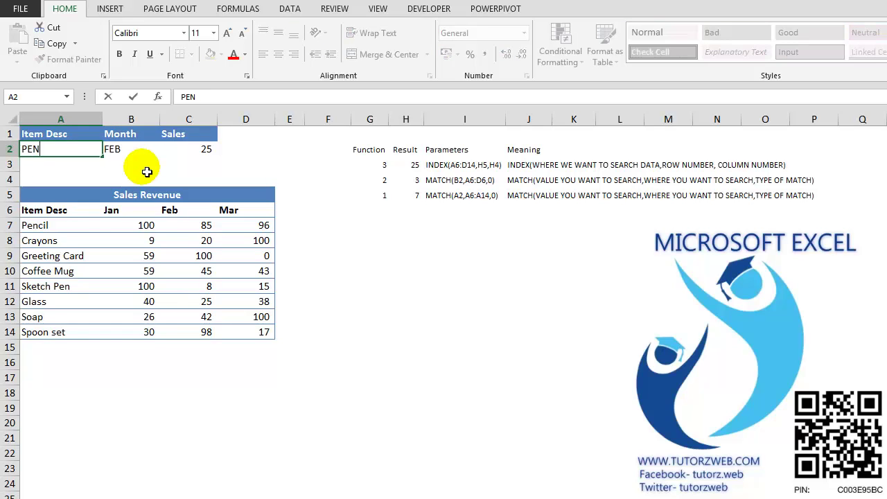
key("BackSpace")
key("BackSpace")
type("L")
key("Tab")
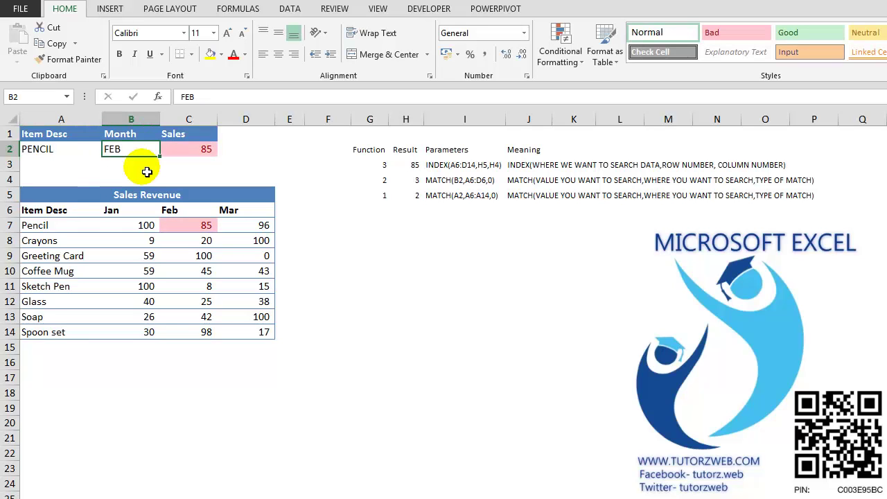
key("Left")
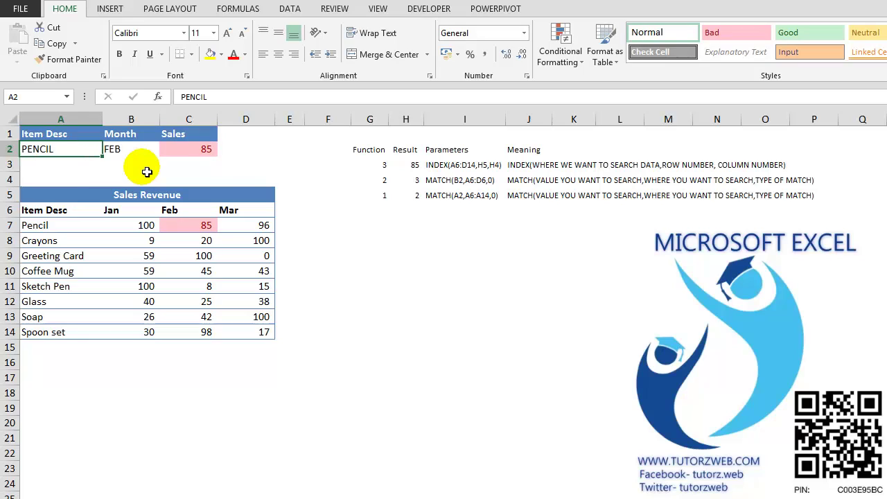
type("CRAY")
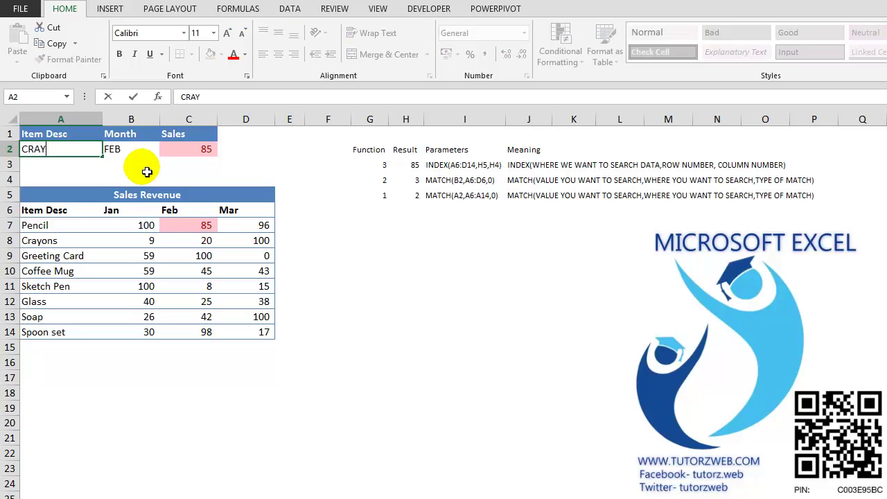
type("ONS")
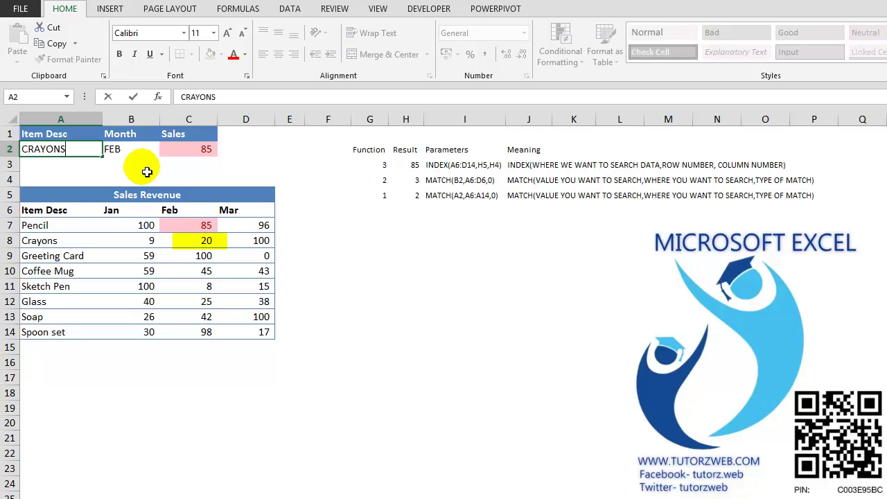
key("Return")
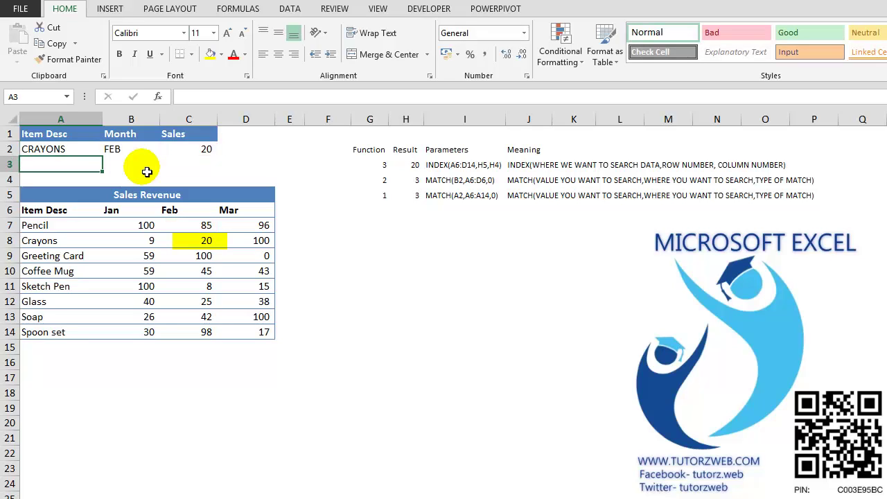